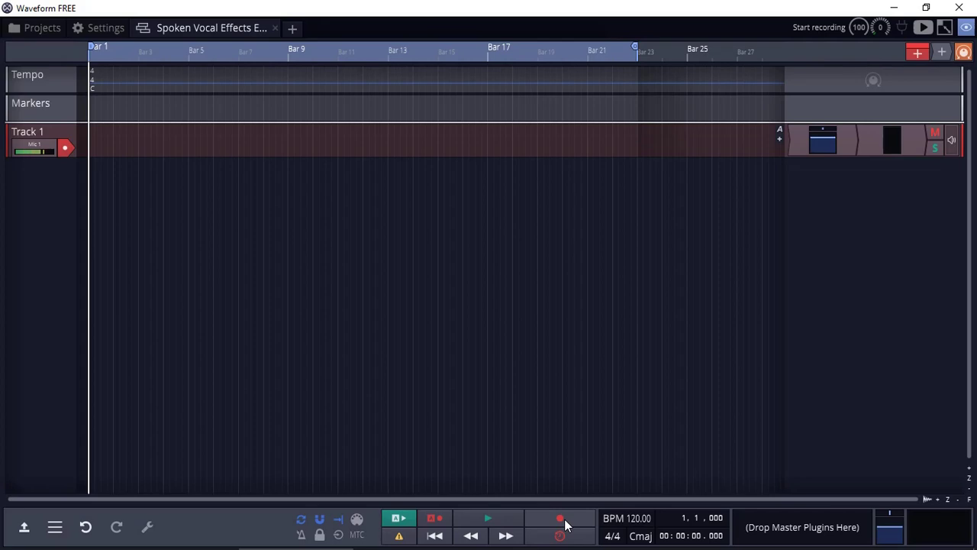
Record a spoken vocal take of about nine bars on Track 1 and play it back
scroll(580, 47, up, 2)
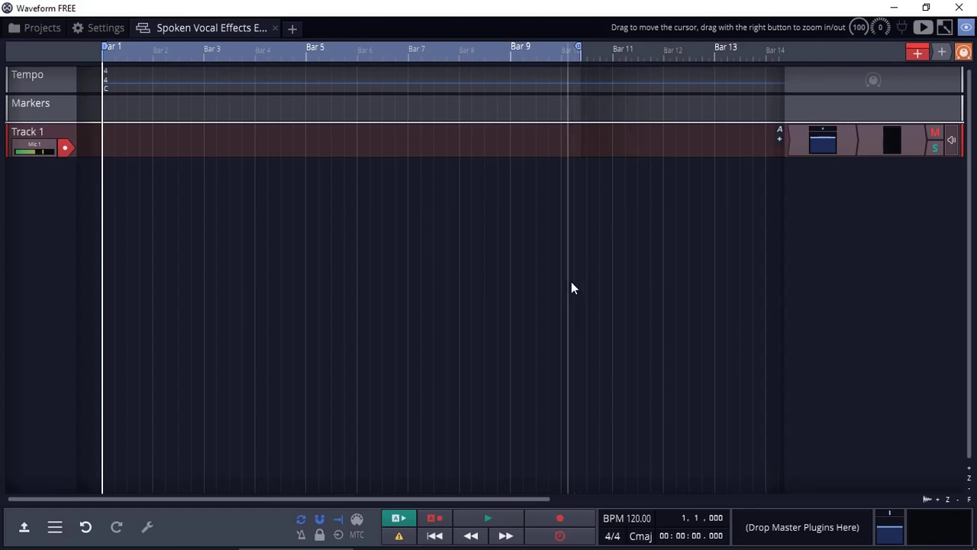
click(560, 520)
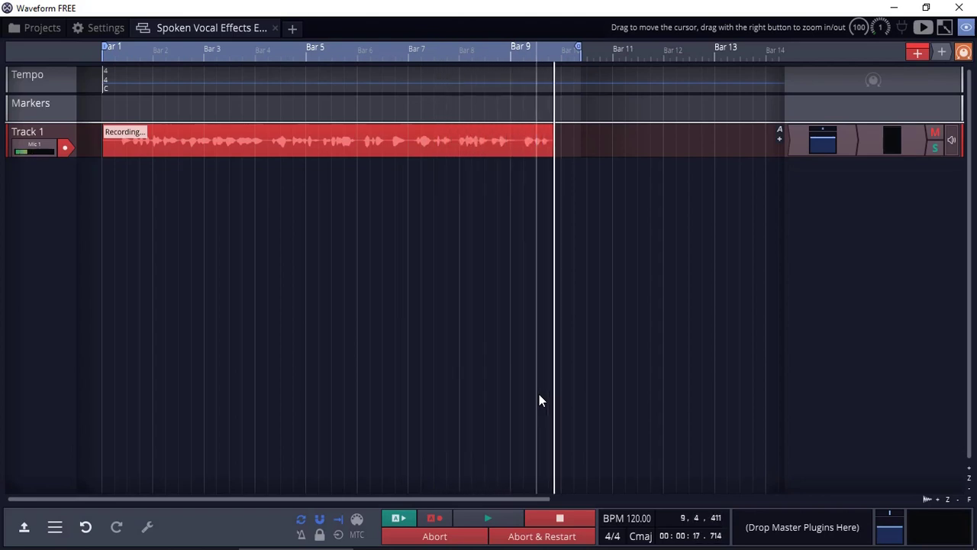
click(559, 518)
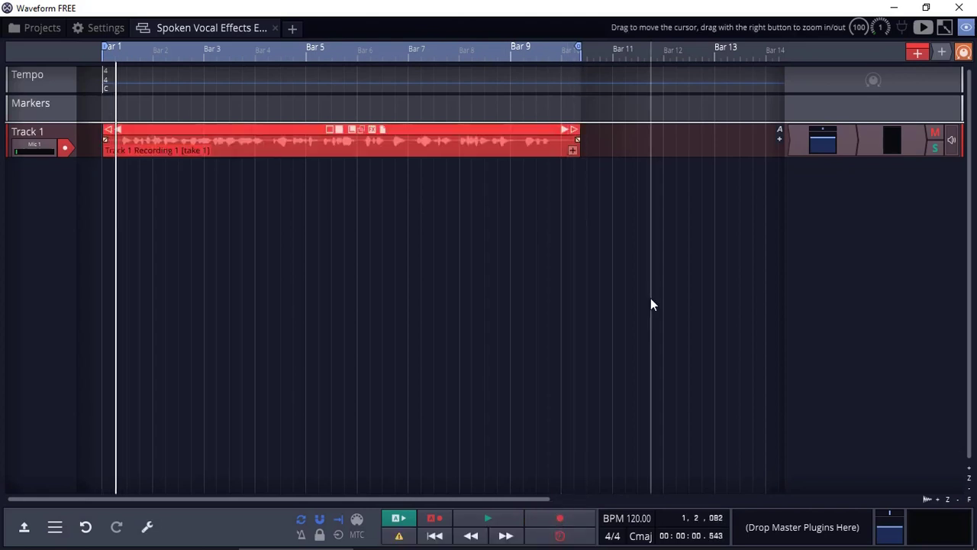
key(space)
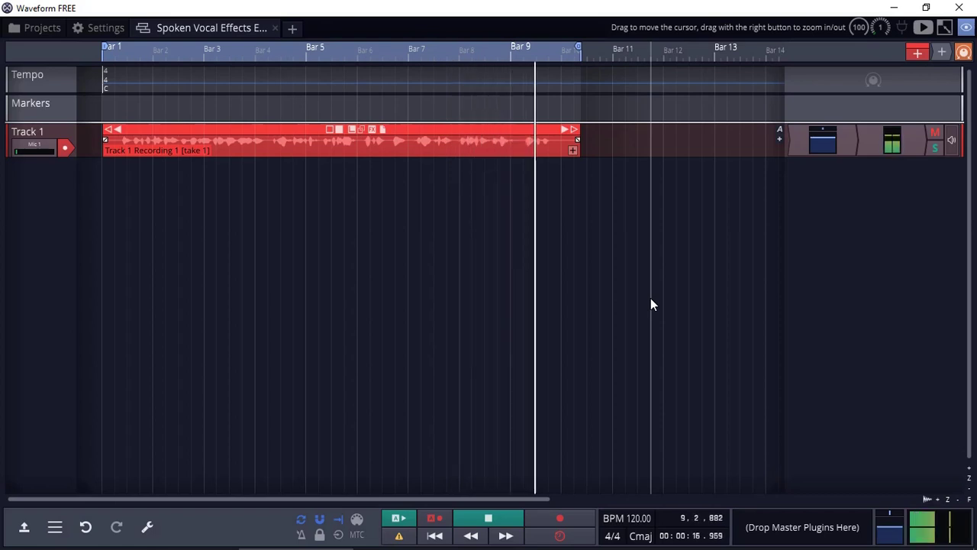
key(space)
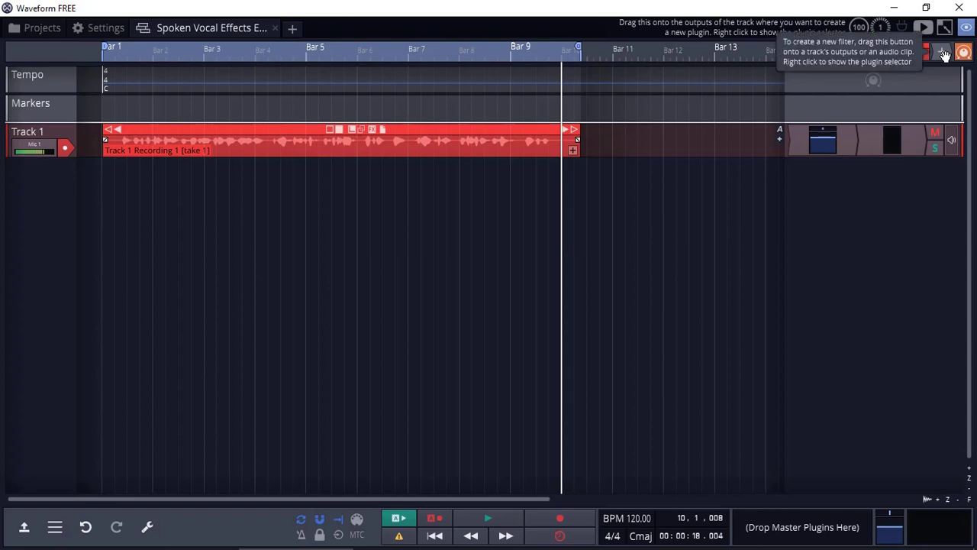
Insert the Auburn Sounds Graillon 2-64 plugin before Track 1's volume plugin, reposition its window clear of the transport controls, and audition the recording
drag(944, 54, 799, 140)
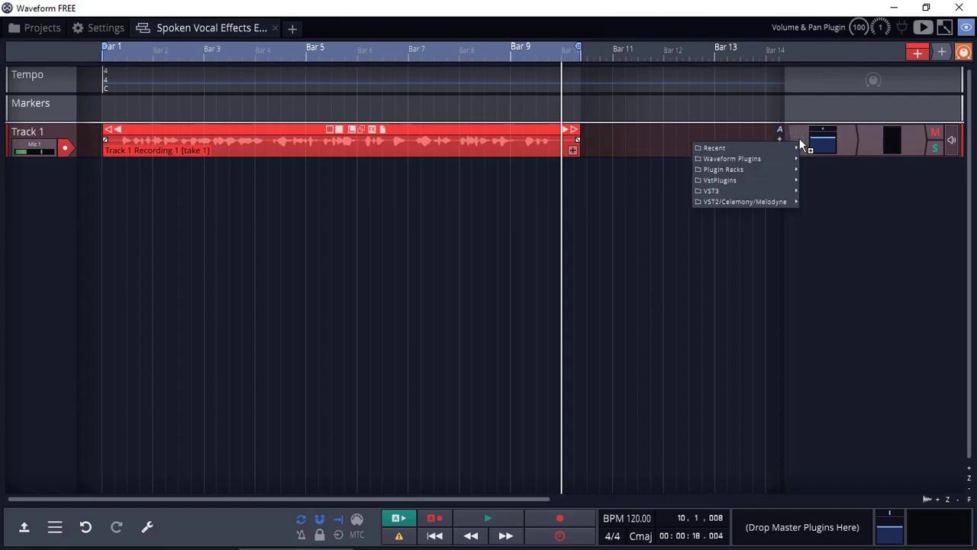
mouse_move(728, 153)
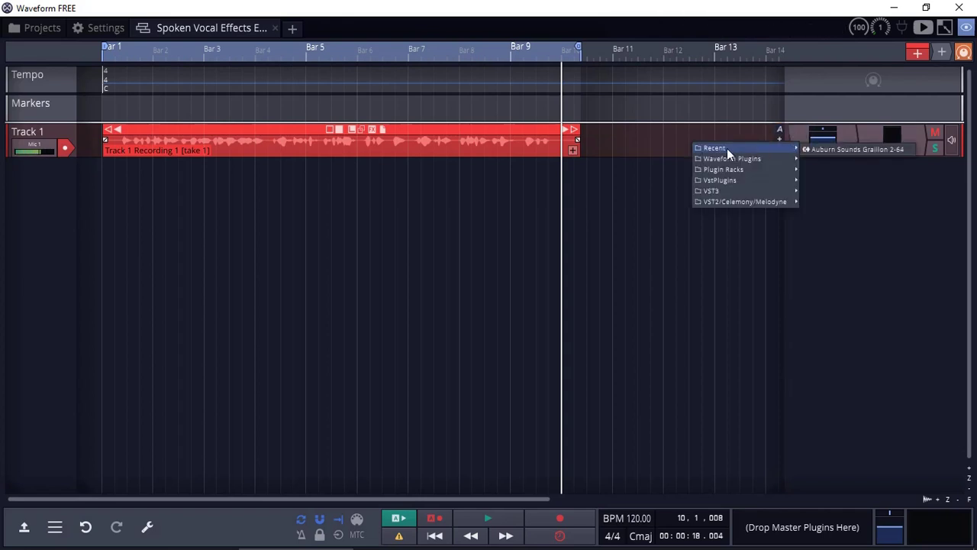
click(856, 150)
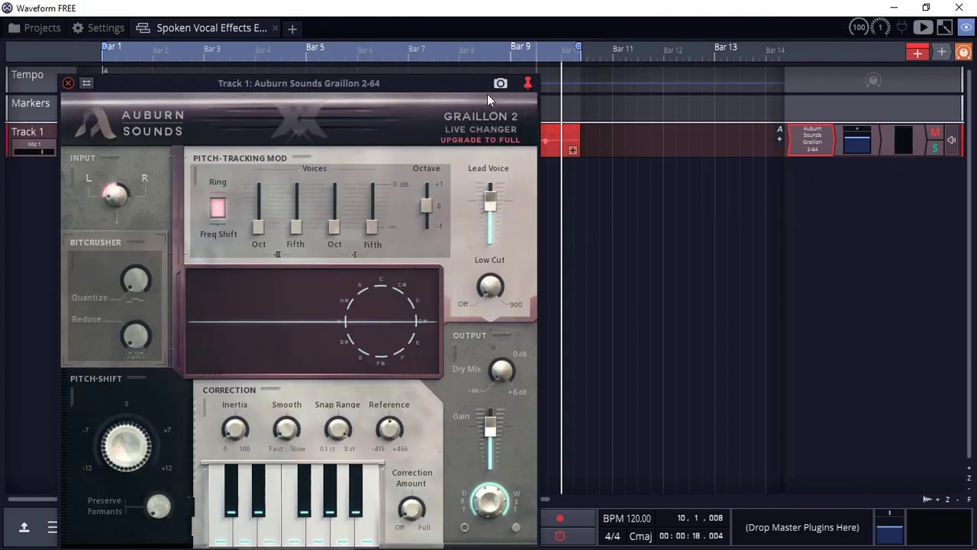
drag(220, 83, 519, 51)
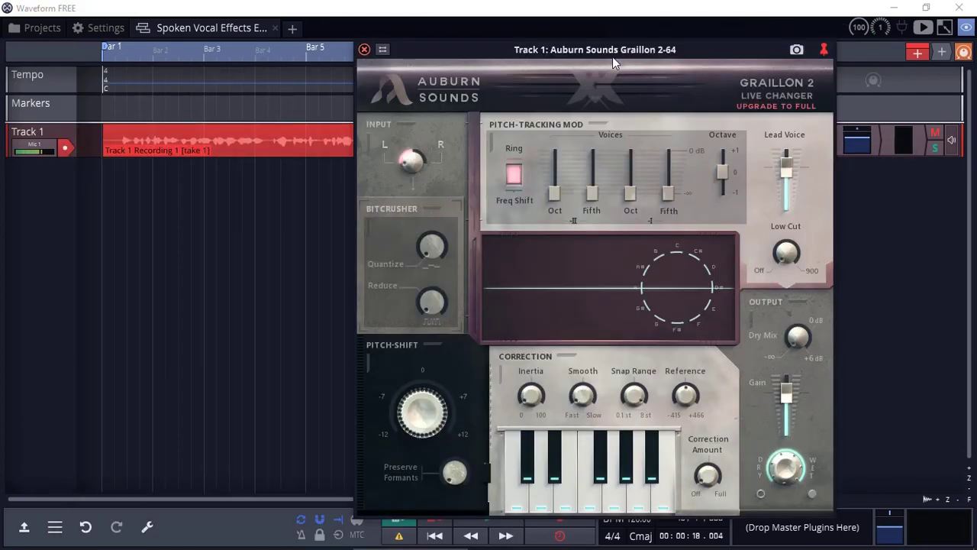
drag(690, 51, 691, 39)
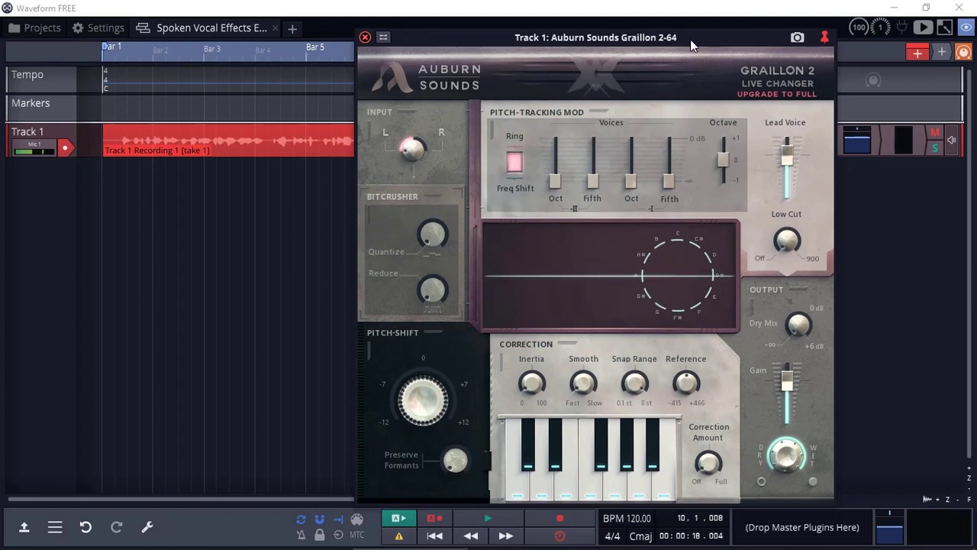
key(space)
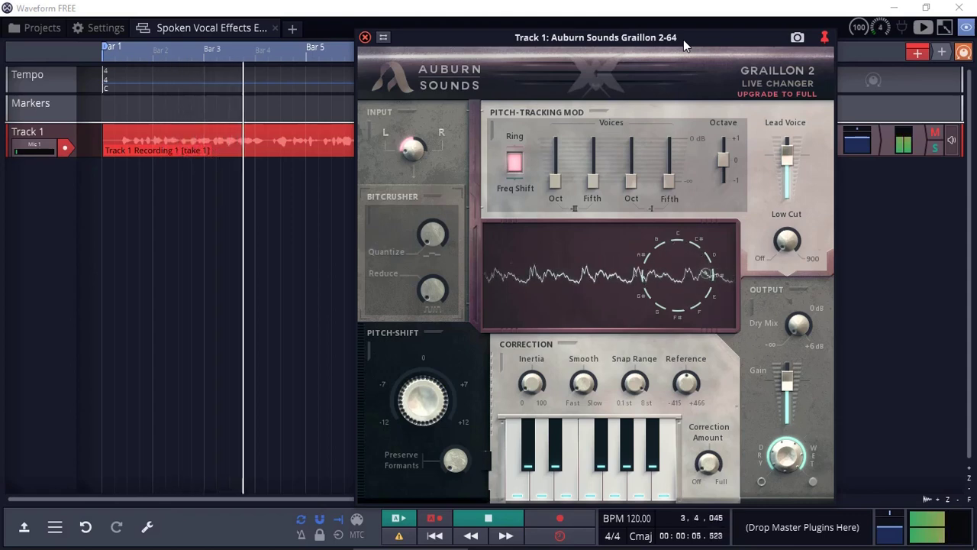
key(space)
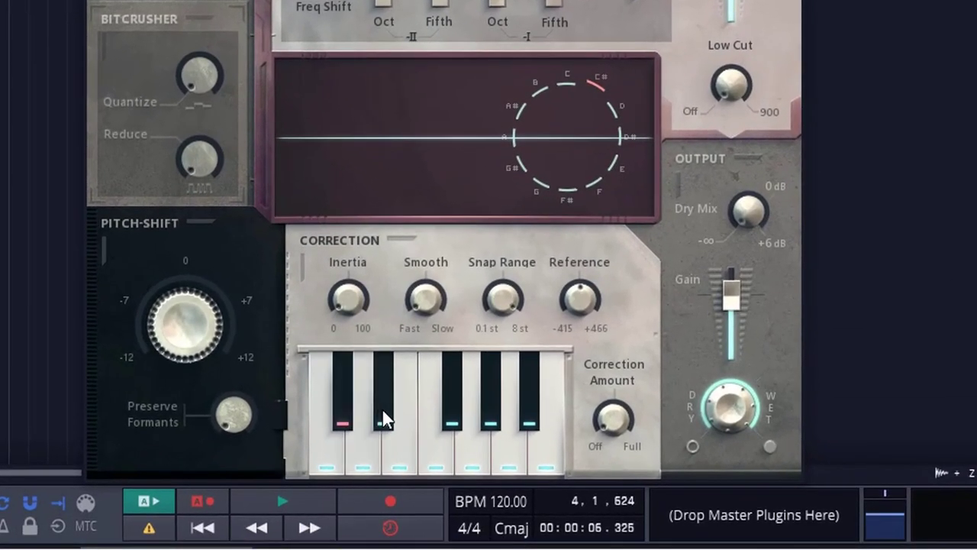
Disable the remaining pitch-correction notes except C and E, and audition the vocal with that note selection
click(384, 413)
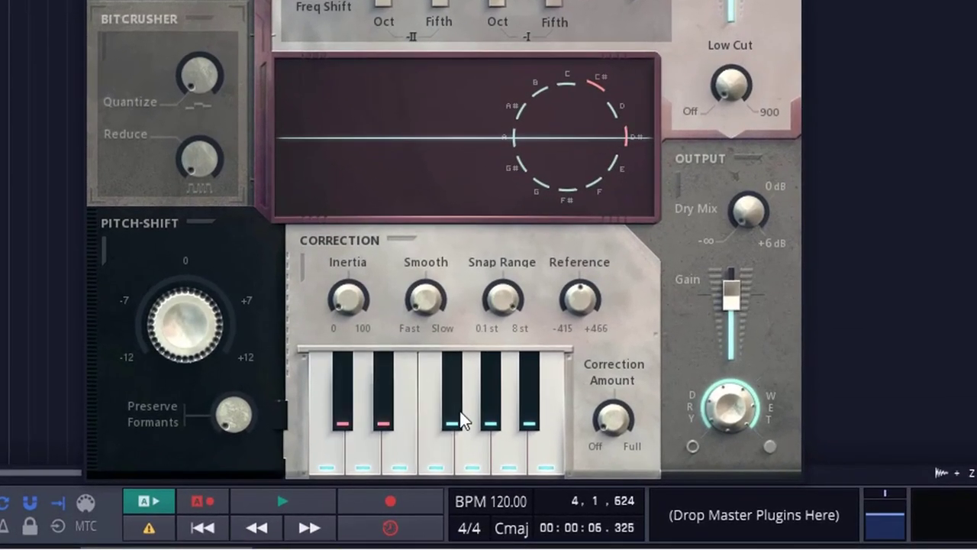
click(452, 412)
click(491, 416)
click(539, 422)
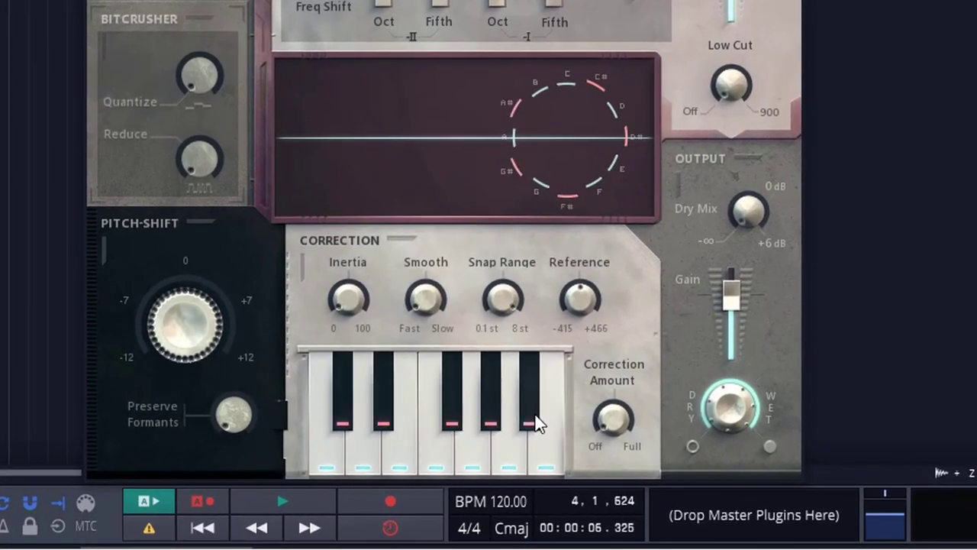
click(545, 465)
click(497, 470)
click(459, 468)
click(439, 468)
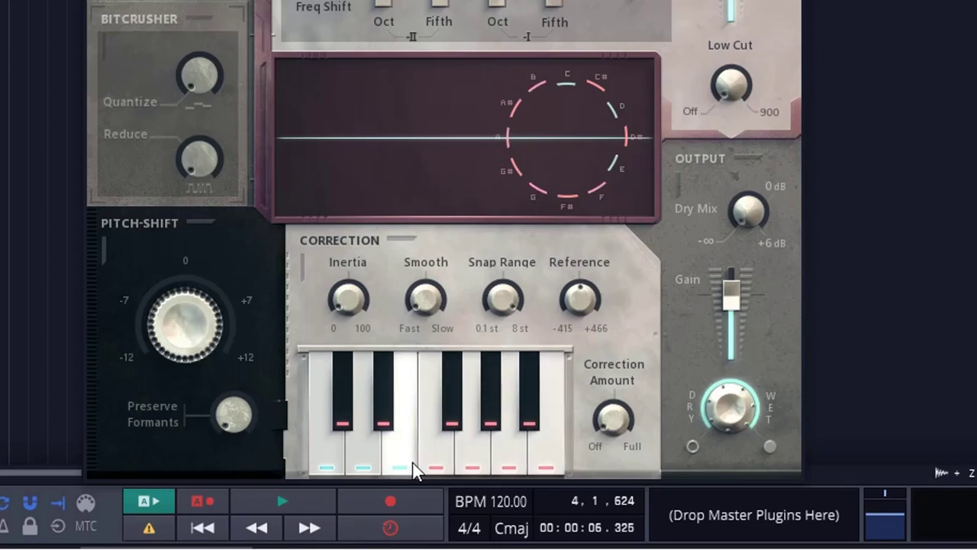
click(357, 463)
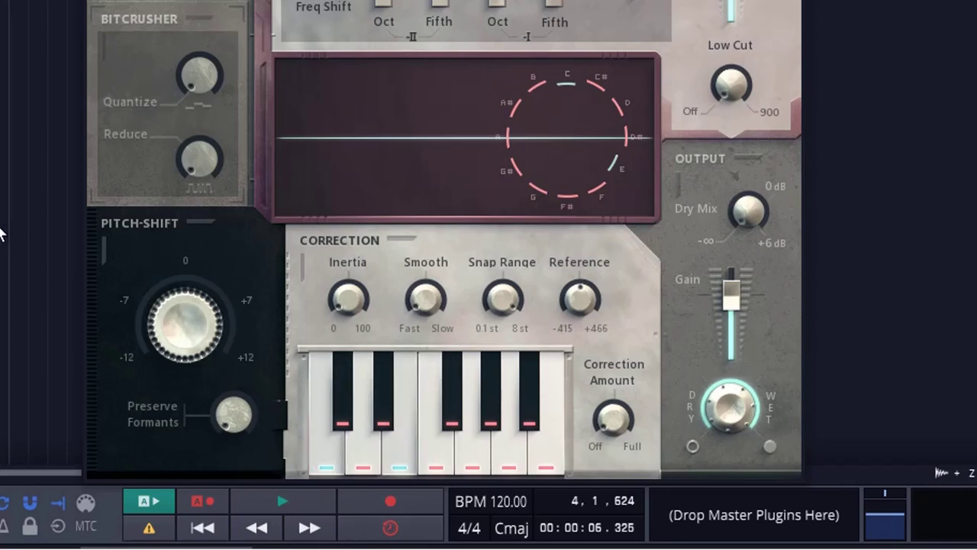
key(space)
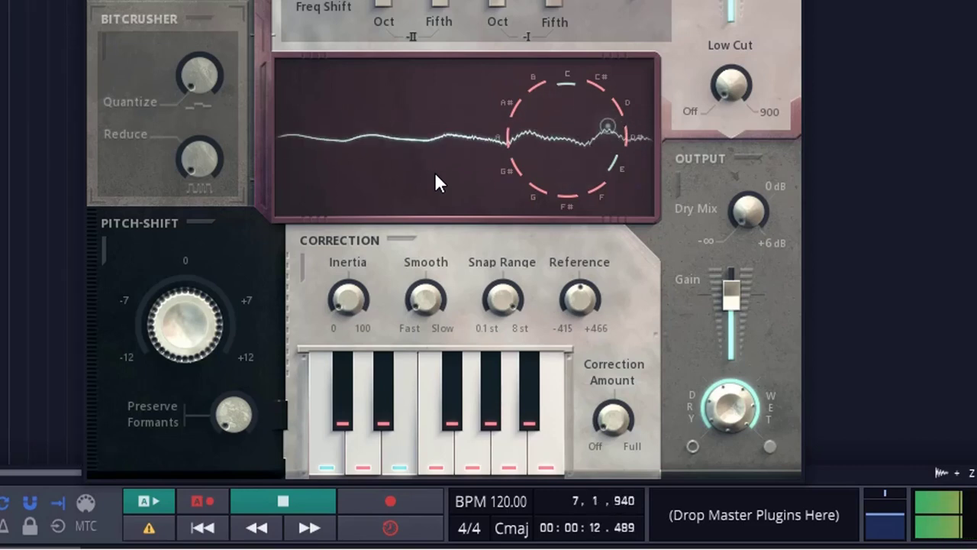
key(space)
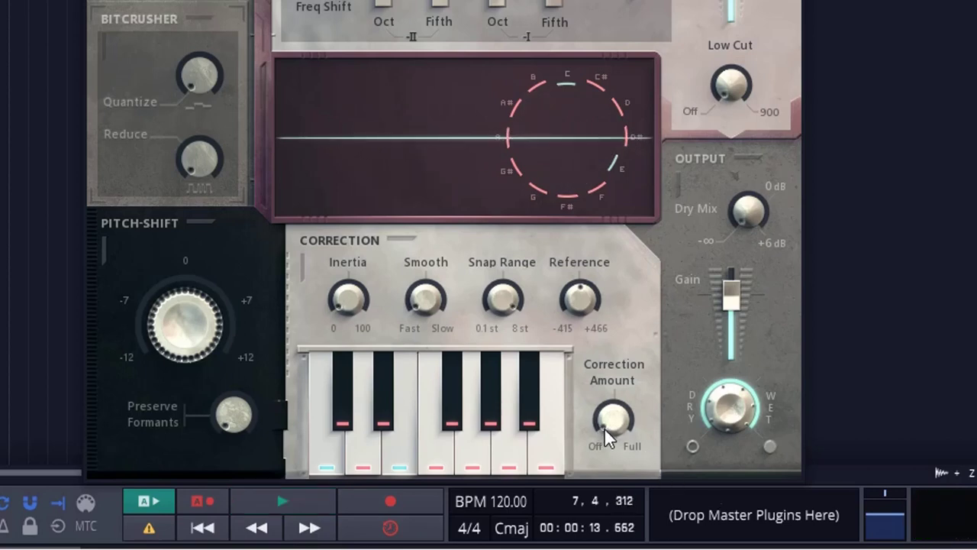
Set the Correction Amount to 100 % and, with the vocal playing, the correction Inertia to 60 %
mouse_move(603, 428)
drag(604, 439, 617, 263)
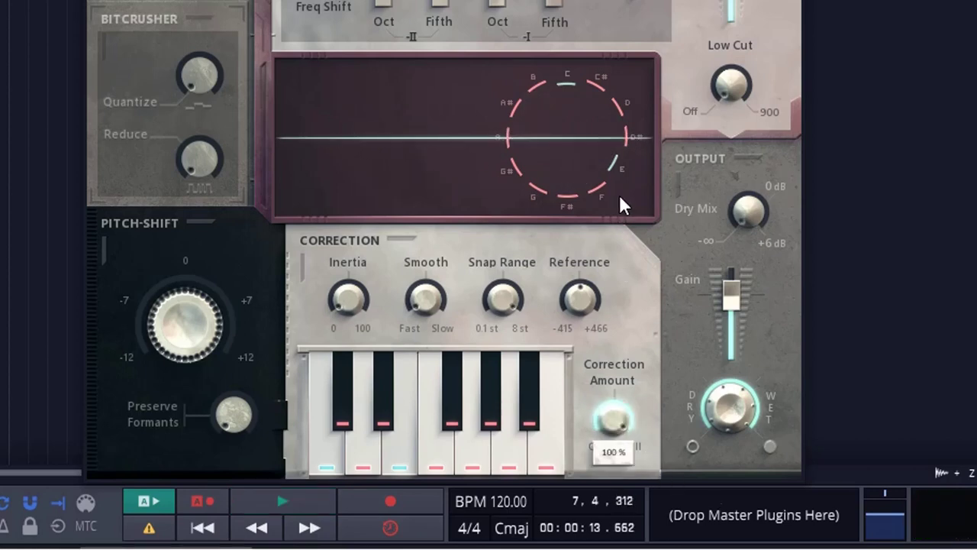
key(space)
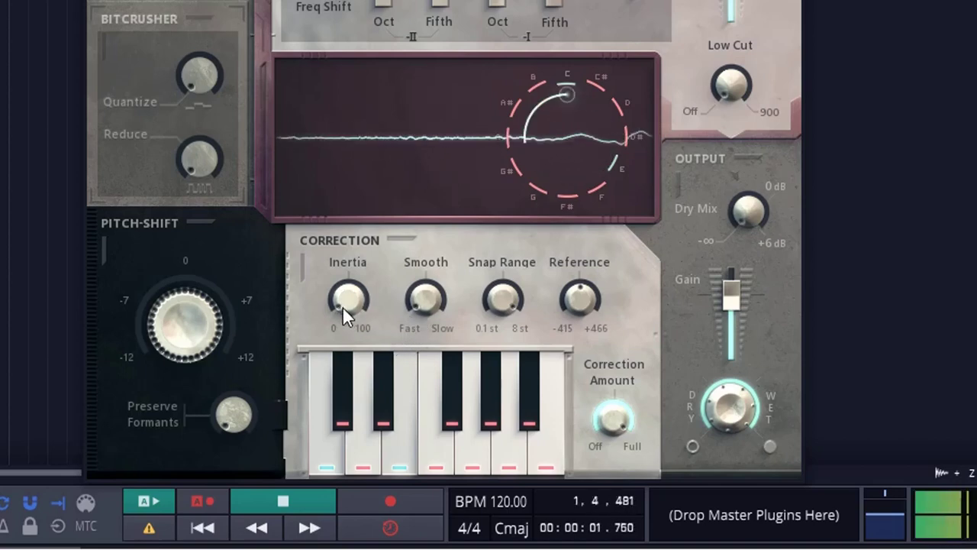
drag(343, 308, 363, 176)
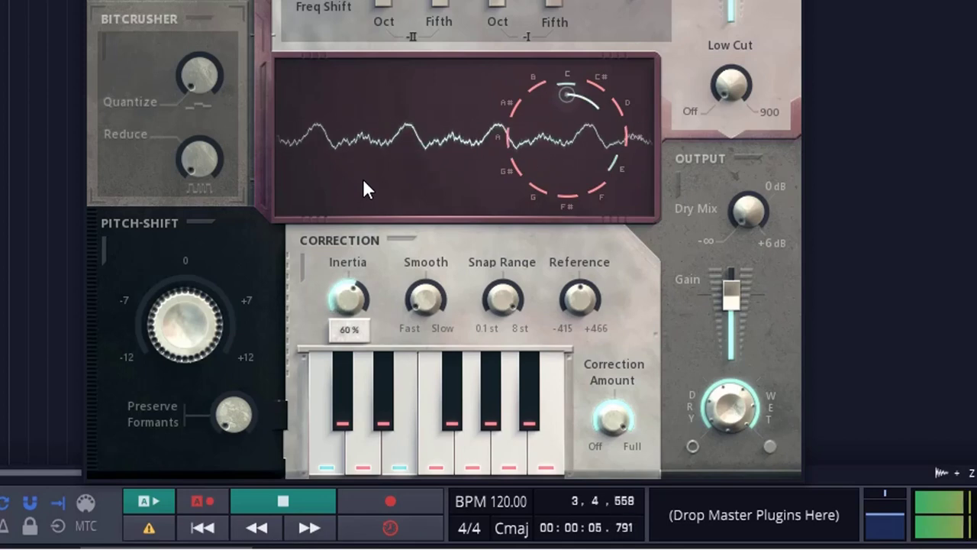
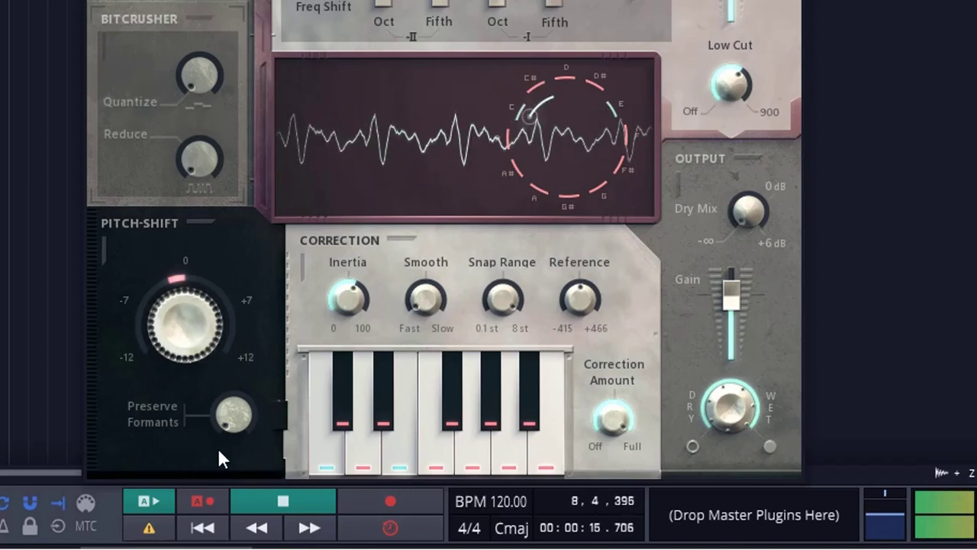
Raise Preserve Formants to just past halfway and set the correction Inertia to 72 % during playback
drag(221, 432, 250, 291)
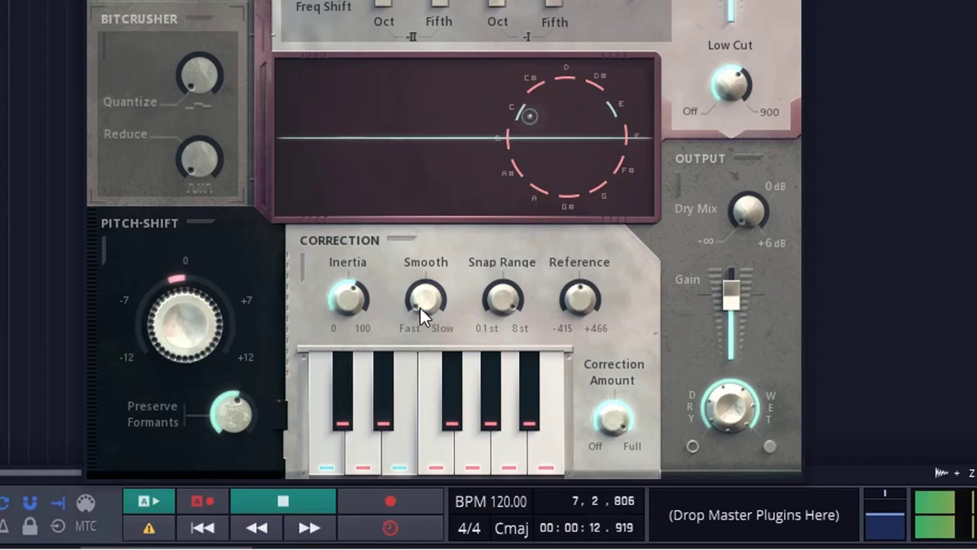
drag(417, 303, 358, 339)
mouse_move(341, 276)
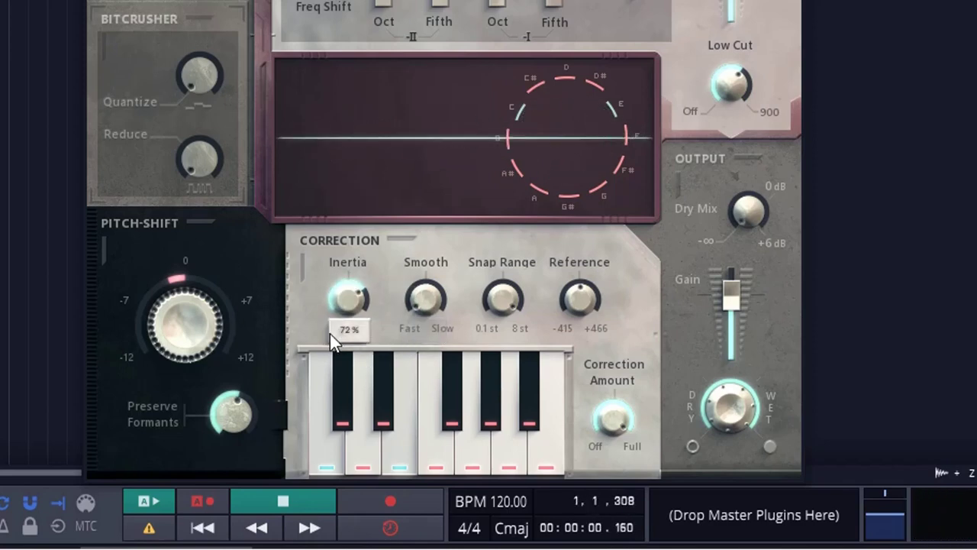
Enable D and disable E among the correction notes, audition the vocal, and stop playback
click(373, 442)
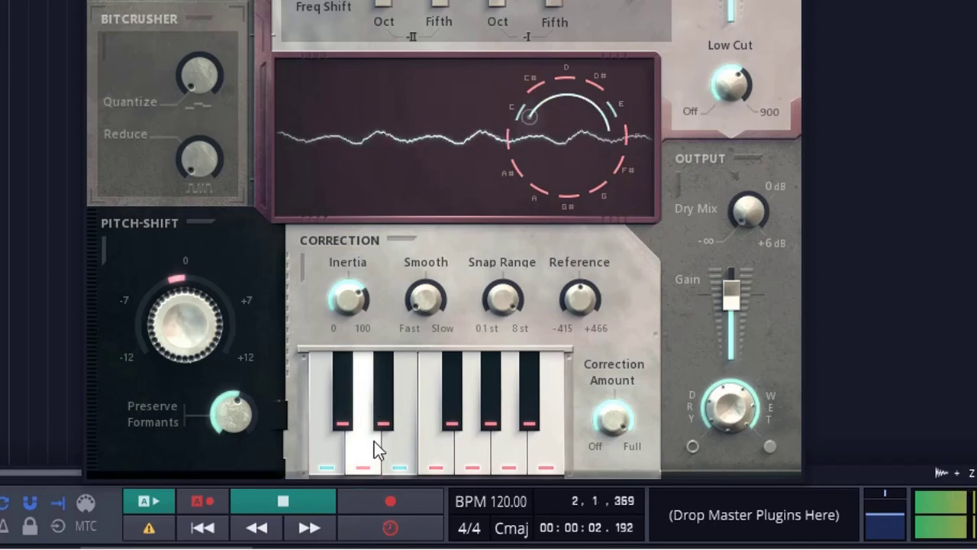
click(407, 464)
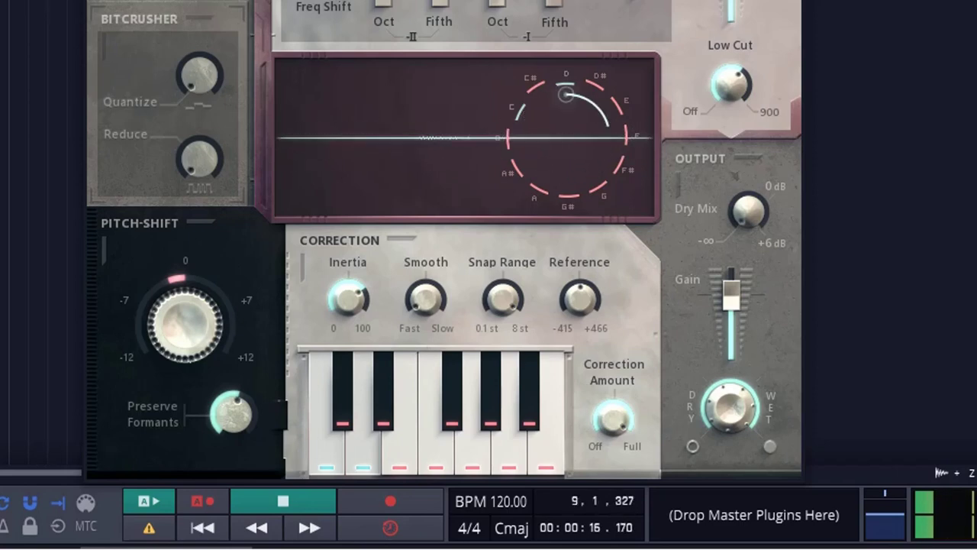
key(space)
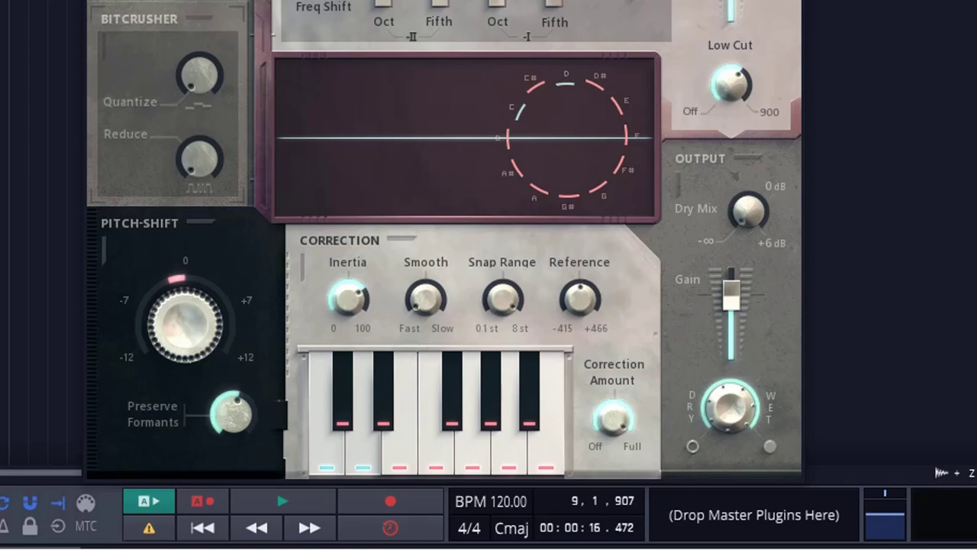
Raise the pitch shift to just below 0 and audition the vocal
drag(170, 333, 173, 315)
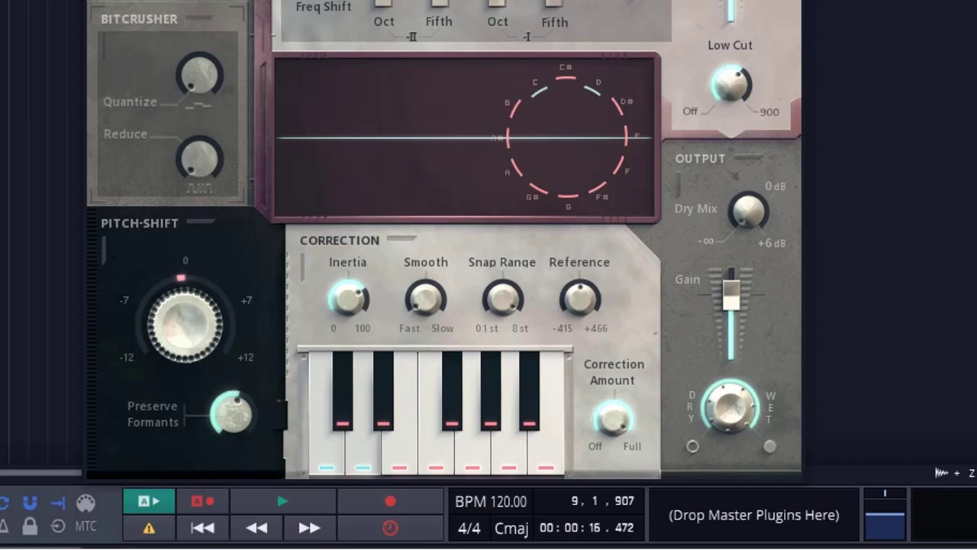
key(space)
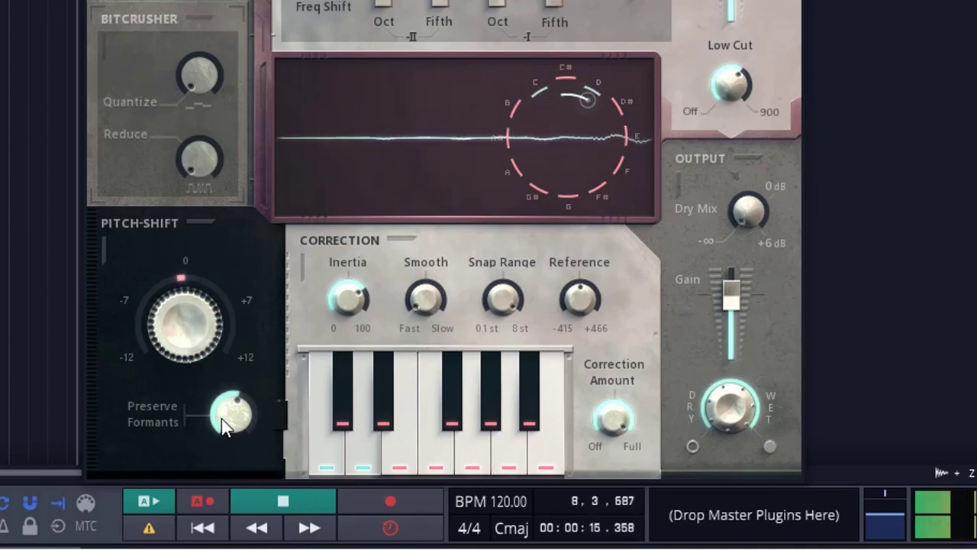
key(space)
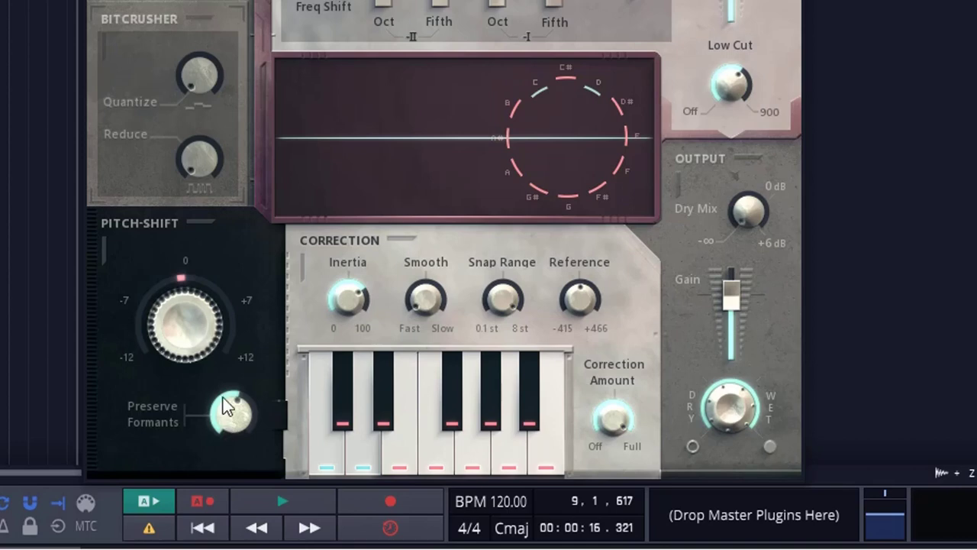
Lower the pitch shift to about -7 and reduce the lead voice's Low Cut to below halfway while auditioning the vocal
drag(184, 309, 150, 412)
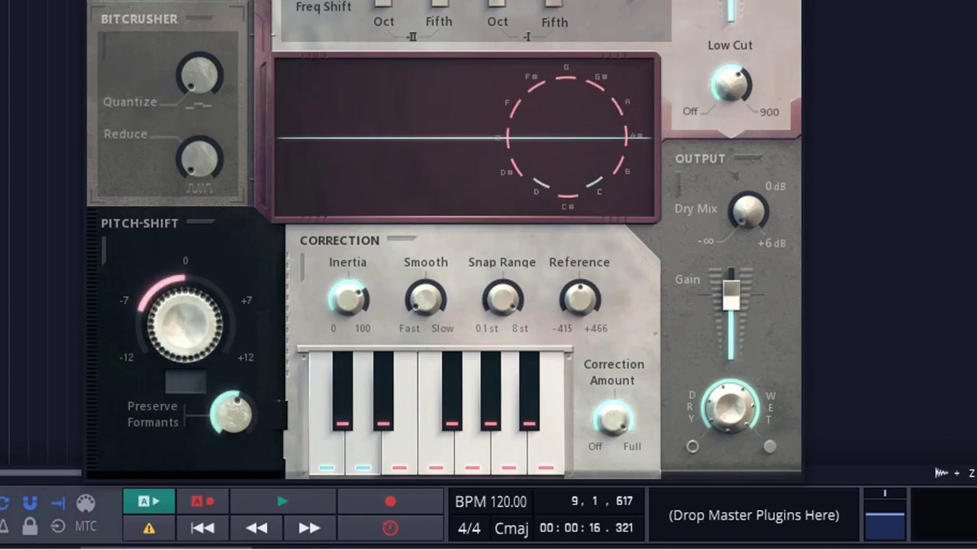
key(space)
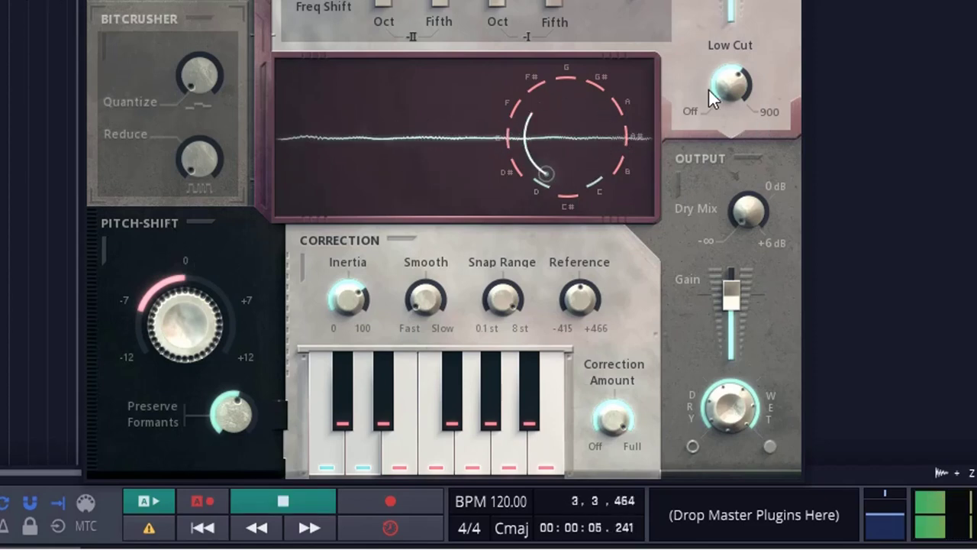
drag(719, 87, 705, 133)
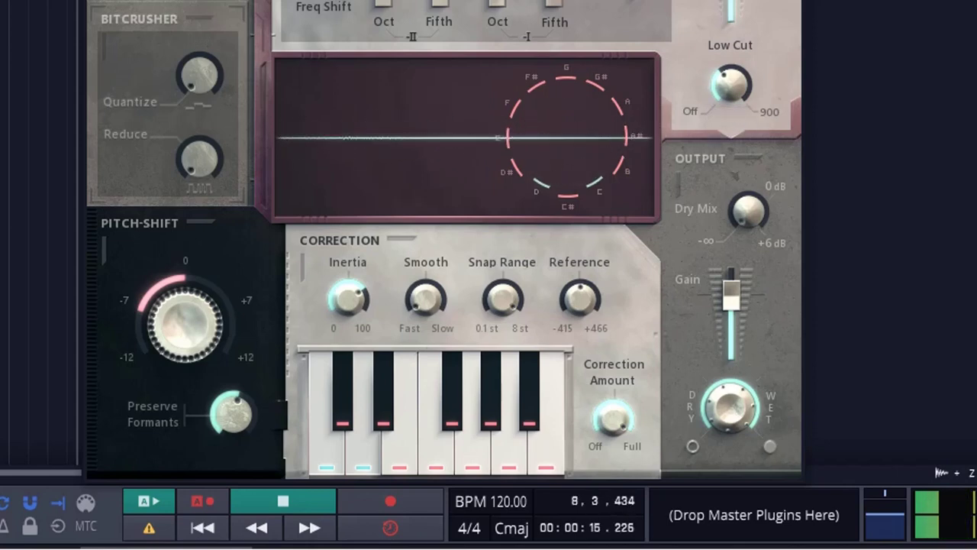
key(space)
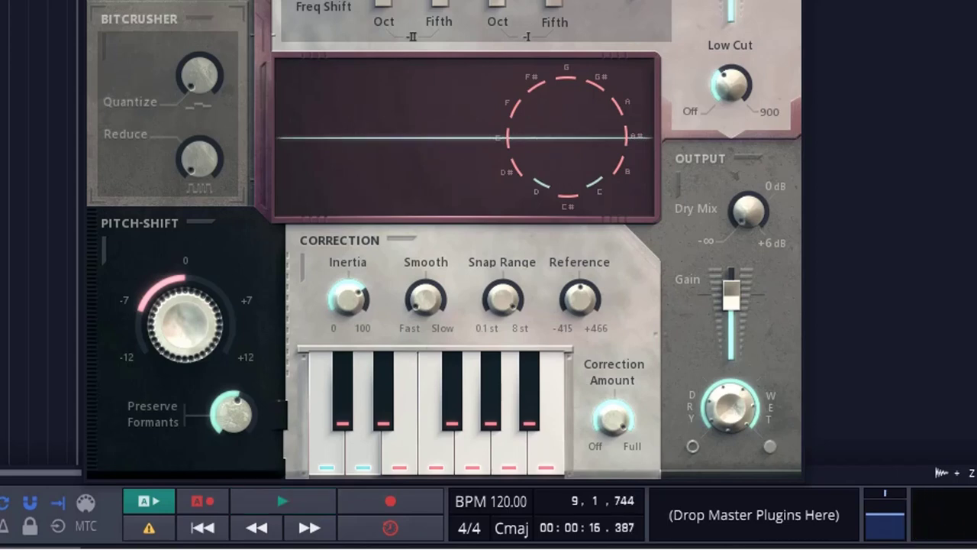